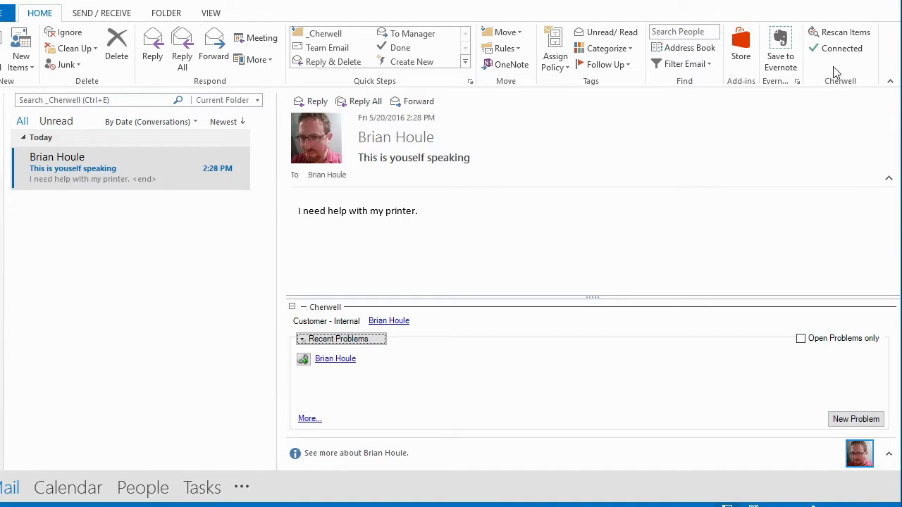
click(837, 53)
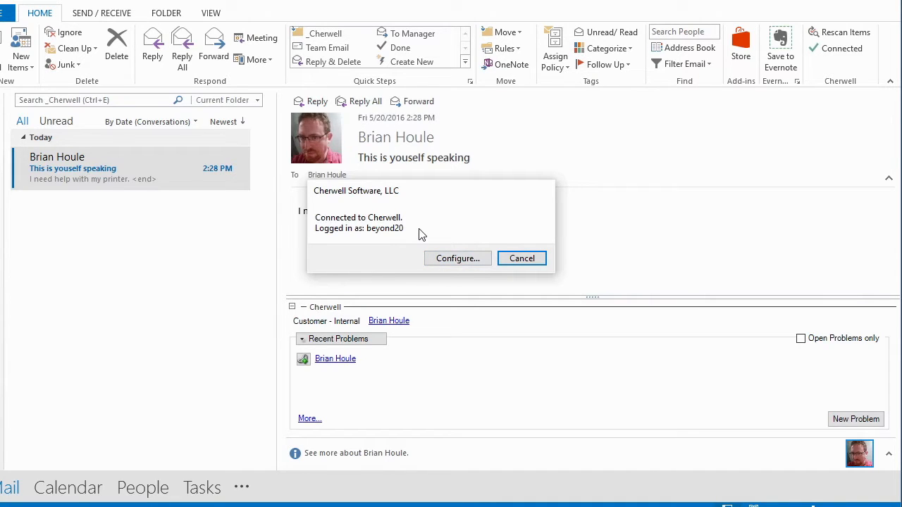
click(443, 260)
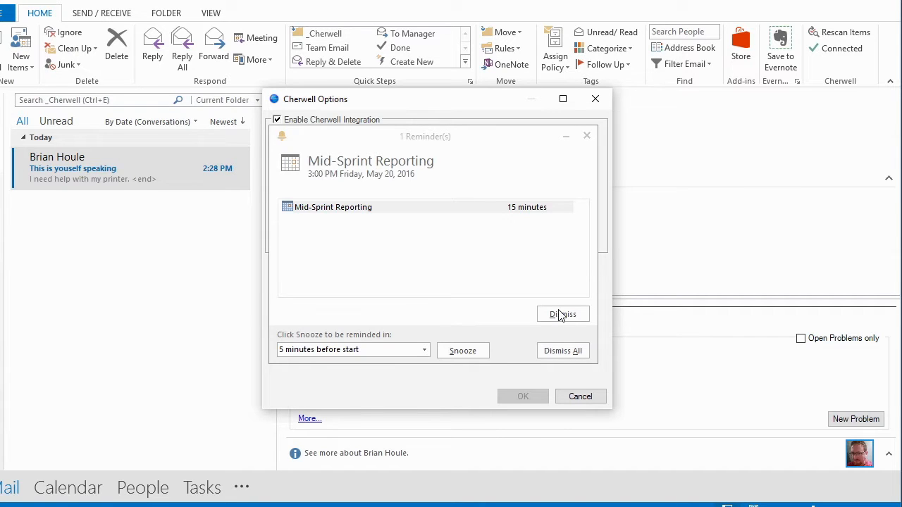
click(578, 397)
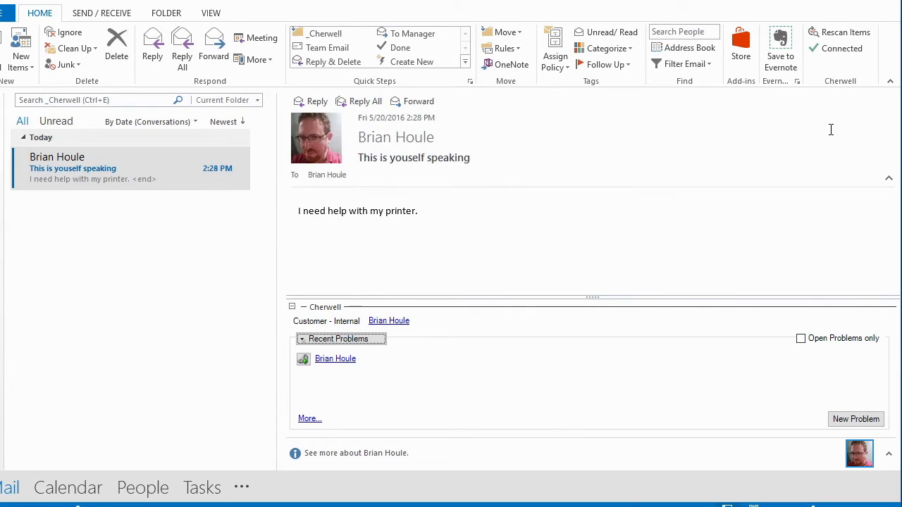
- Review the Cherwell integration options and the add-in's connection and login settings, closing both without saving changes
click(832, 50)
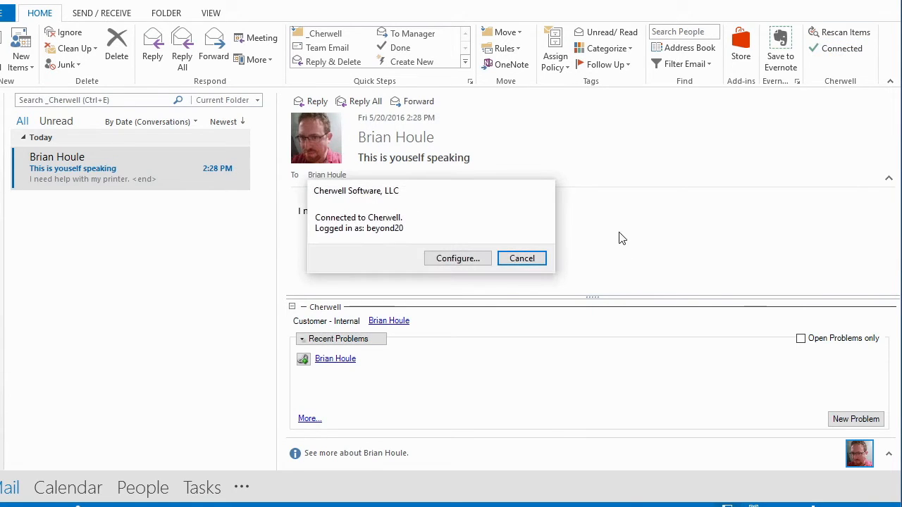
click(473, 262)
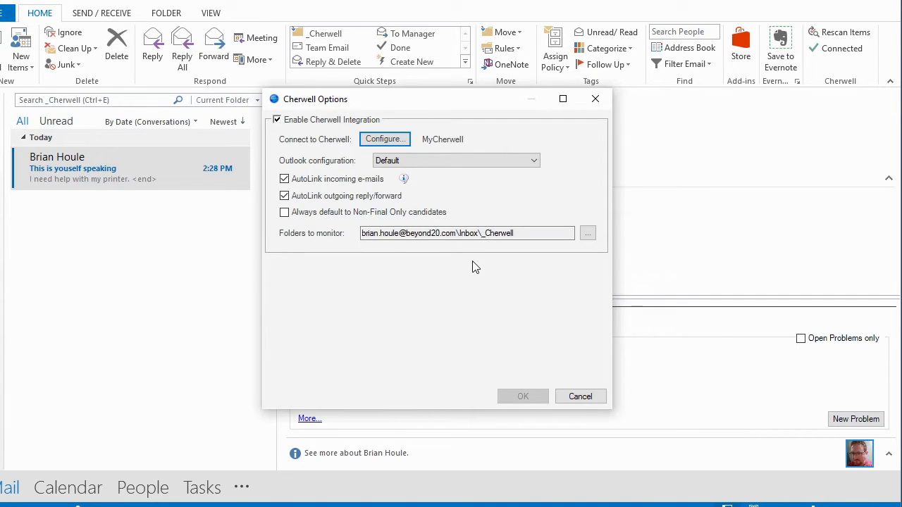
click(399, 196)
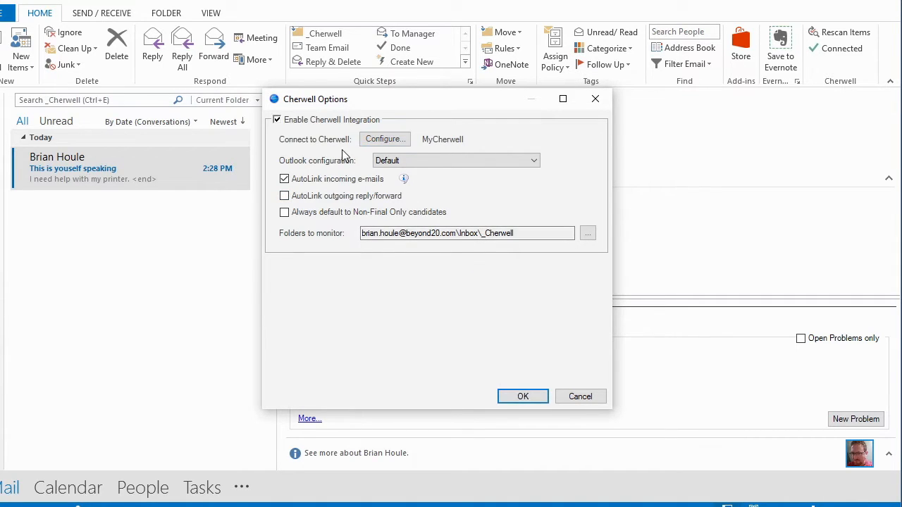
click(304, 197)
click(378, 140)
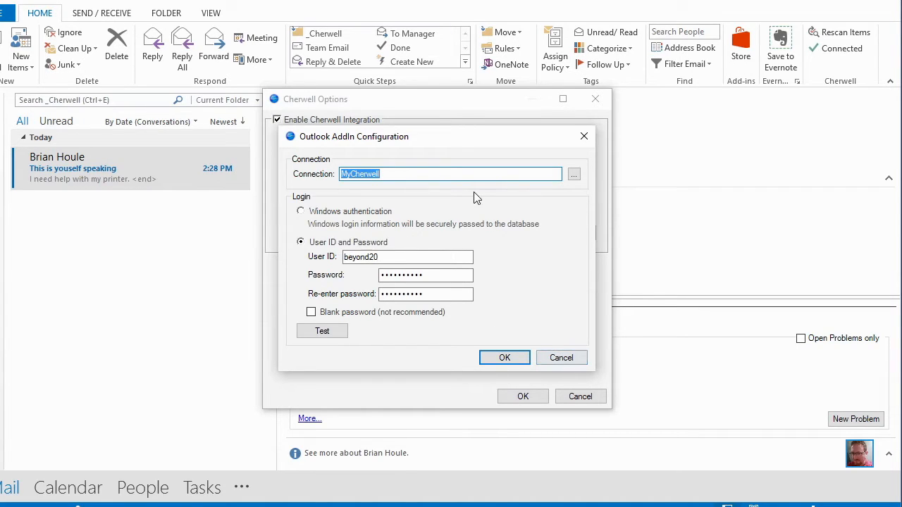
click(554, 360)
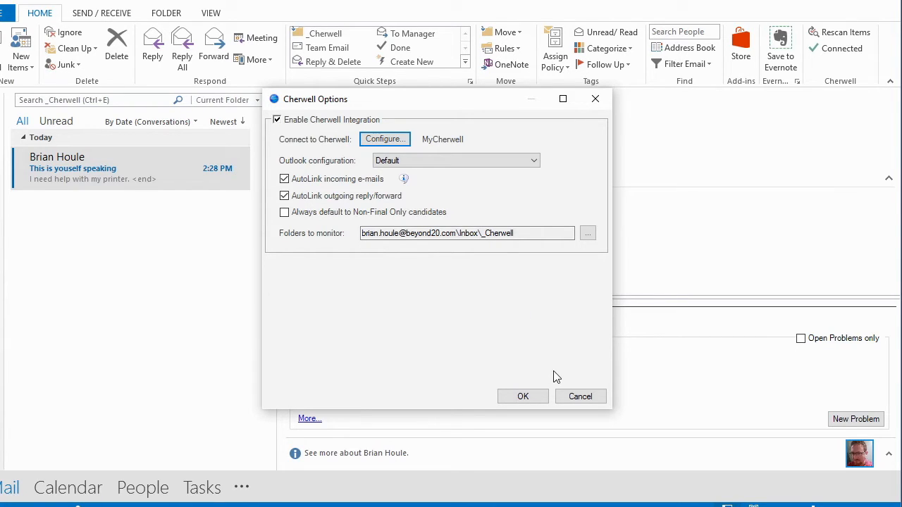
click(581, 396)
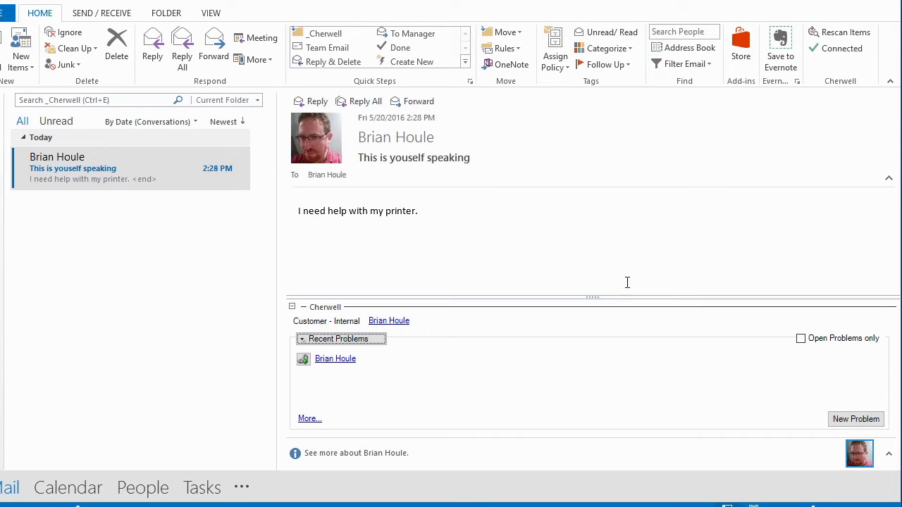
- Switch the Cherwell pane's recent records list from problems to incidents for the printer help e-mail
drag(569, 297, 547, 297)
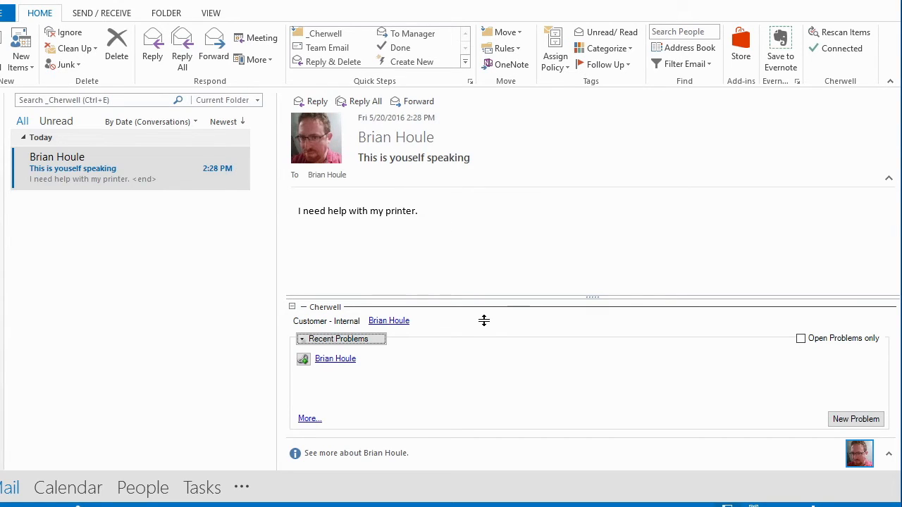
click(384, 345)
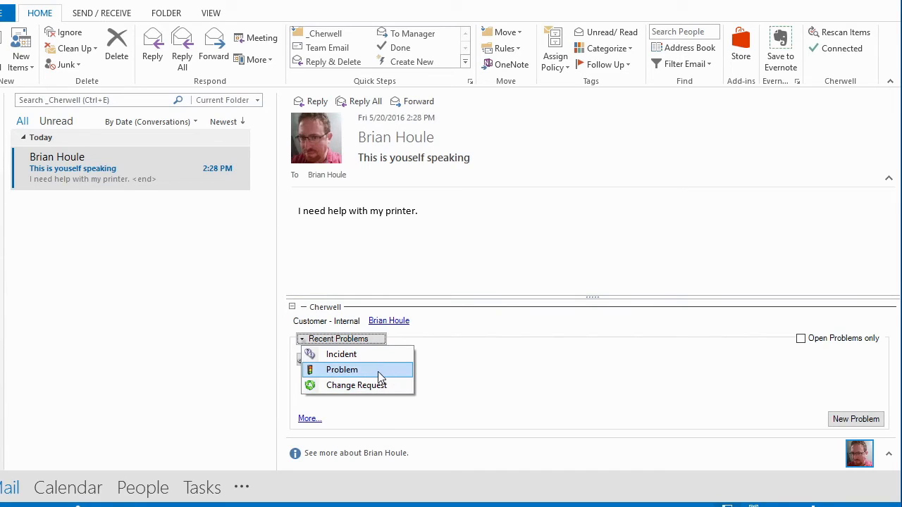
click(454, 342)
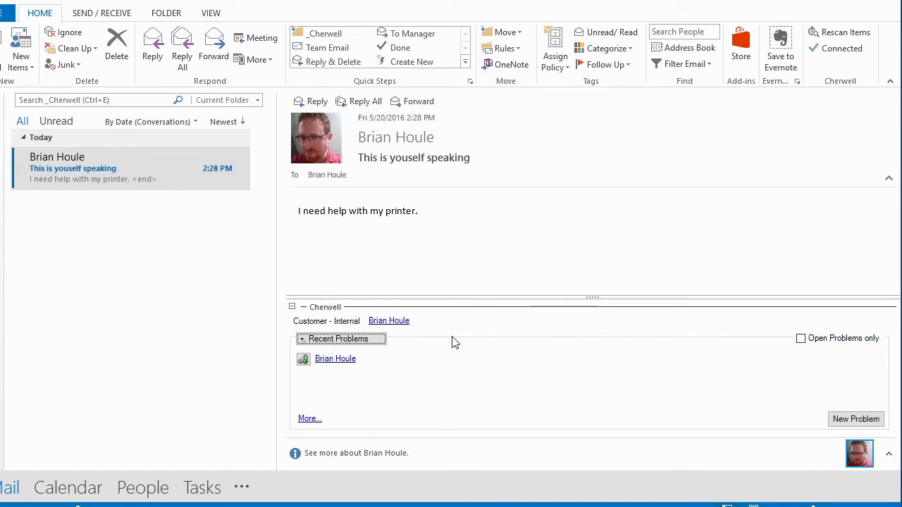
click(335, 339)
click(359, 354)
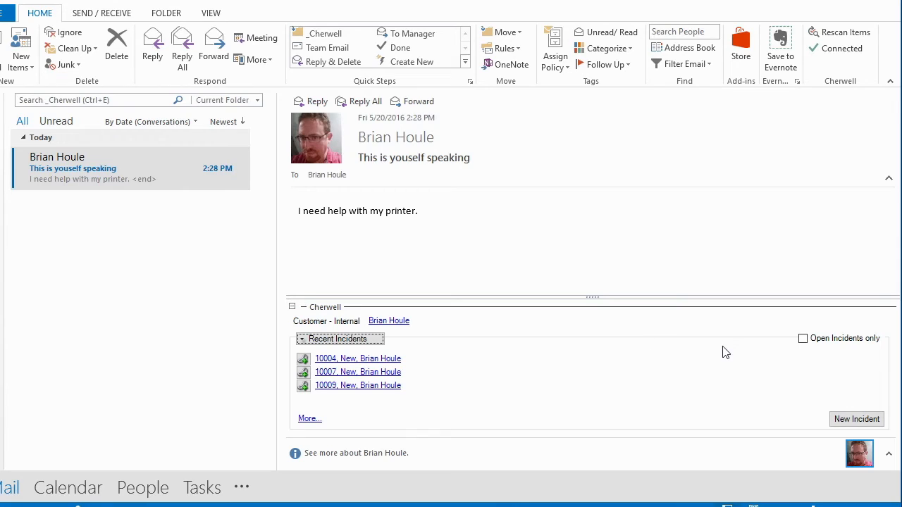
click(801, 344)
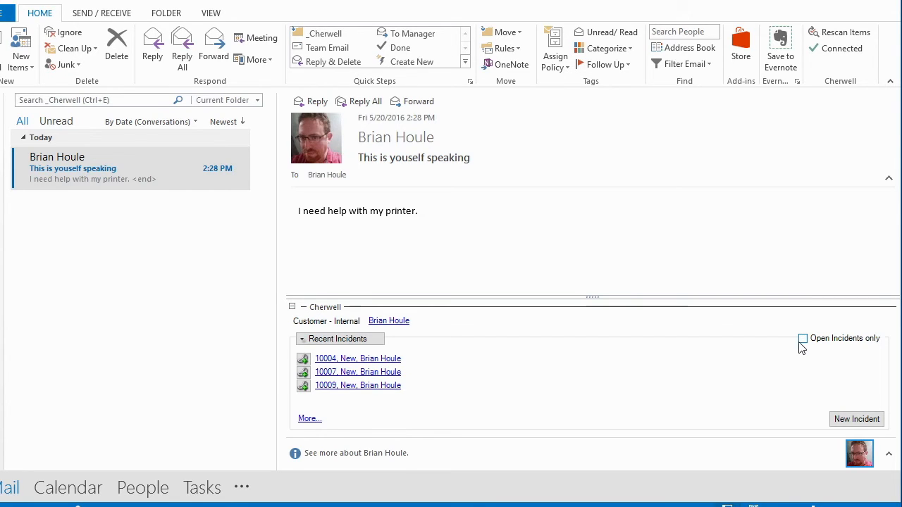
- Preview incident 10004 in Quick View, enlarge its window to see more details, and close it without changes
right_click(391, 361)
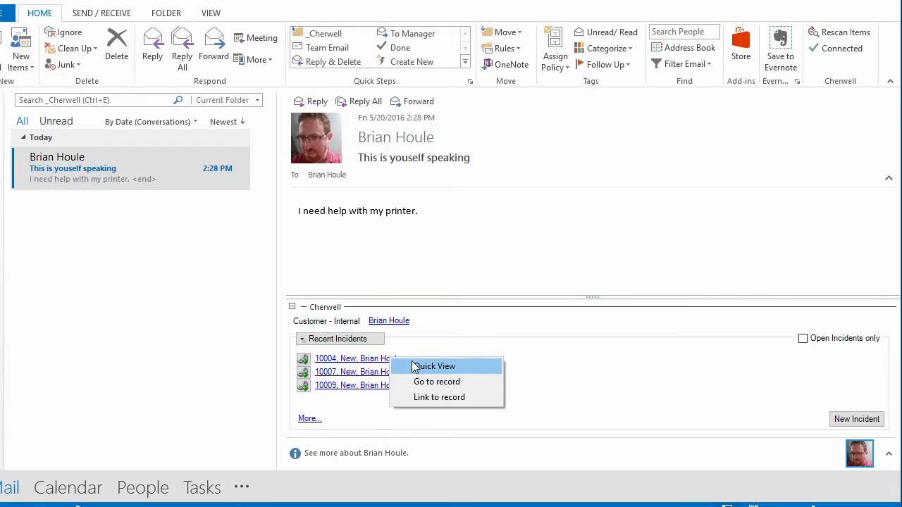
click(417, 368)
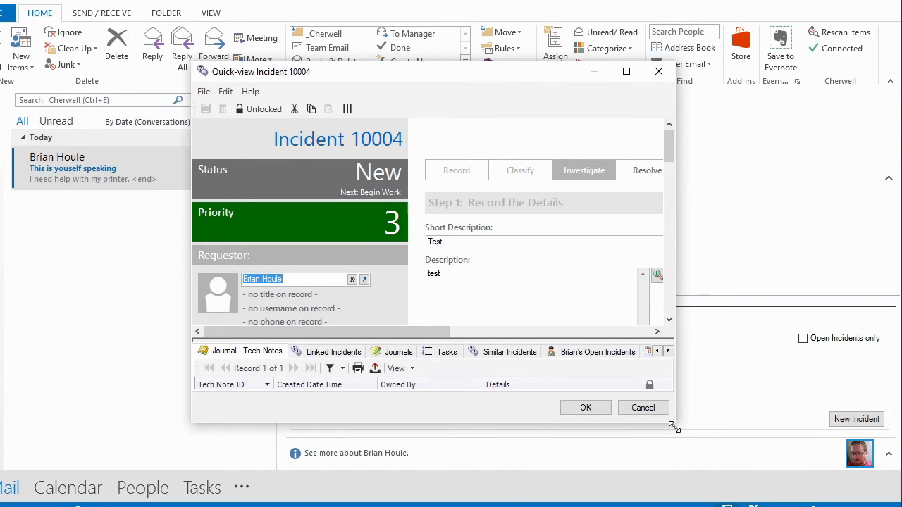
drag(674, 423, 712, 442)
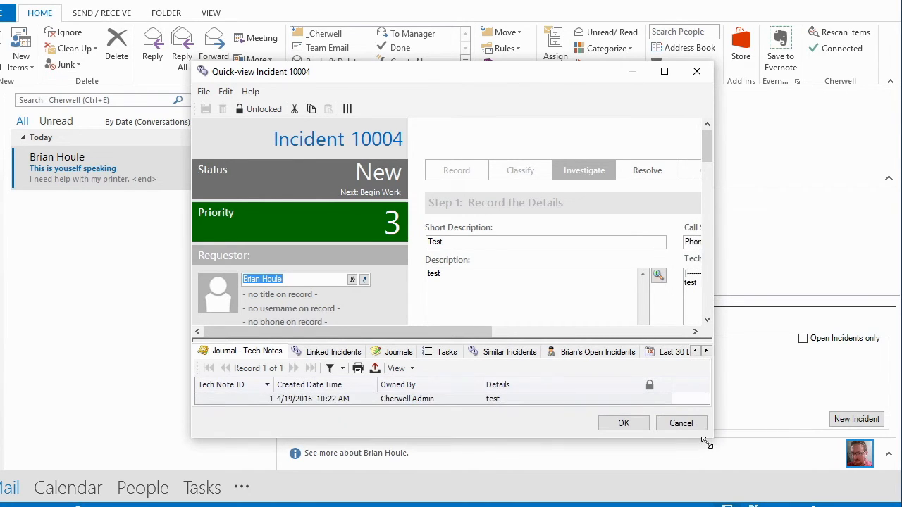
click(684, 422)
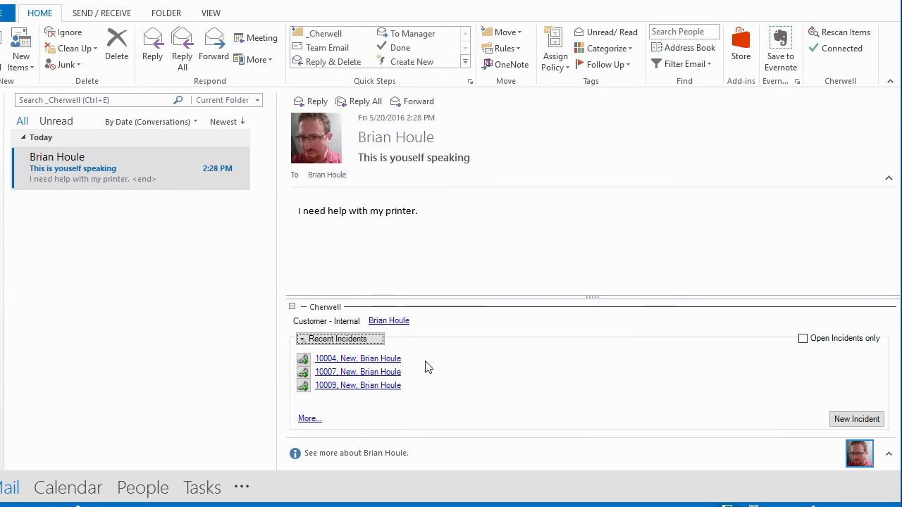
- Link the printer help e-mail to incident 10004 and check which actions the linked incident offers
right_click(396, 362)
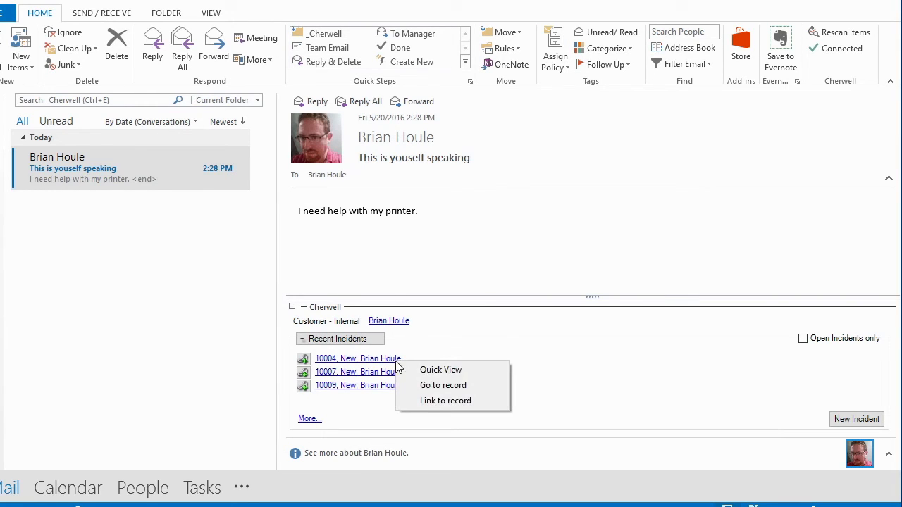
click(432, 407)
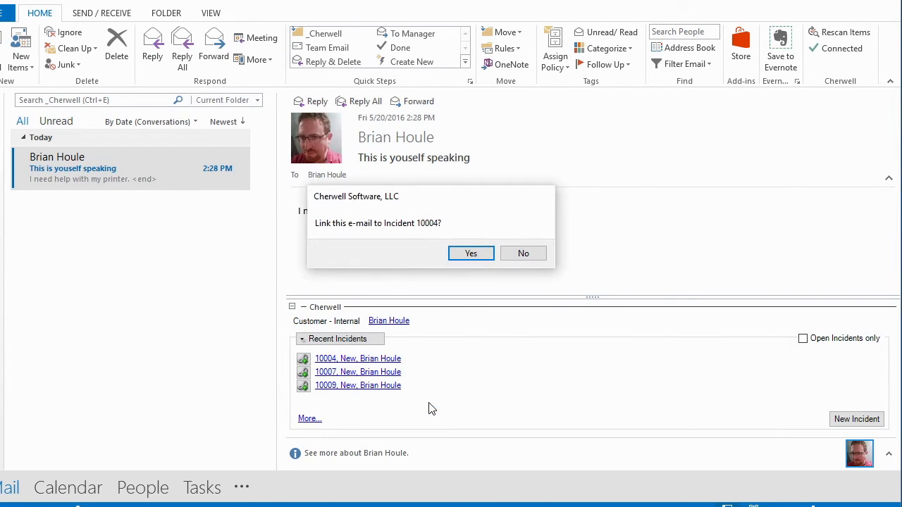
click(471, 254)
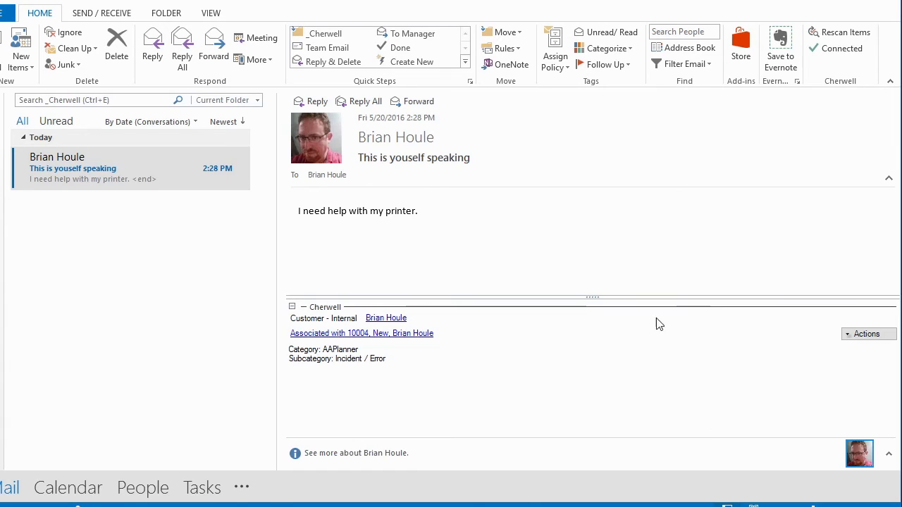
click(846, 336)
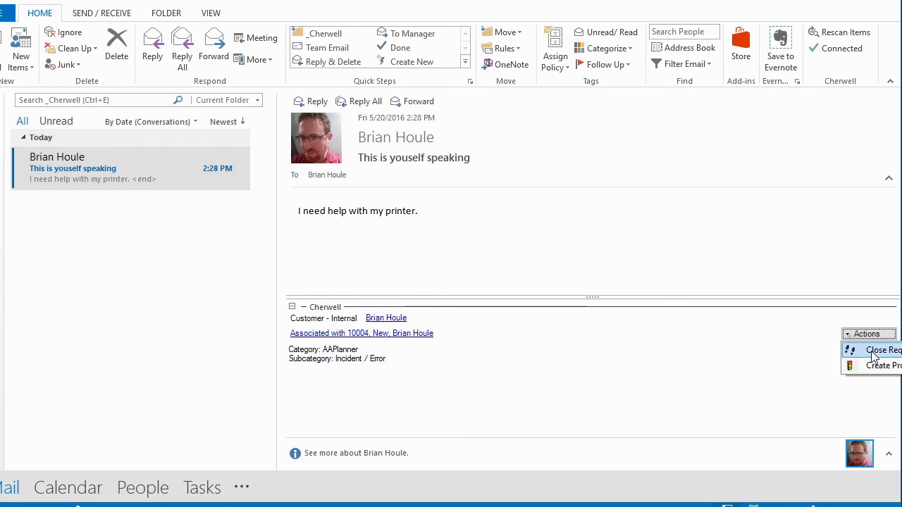
click(797, 368)
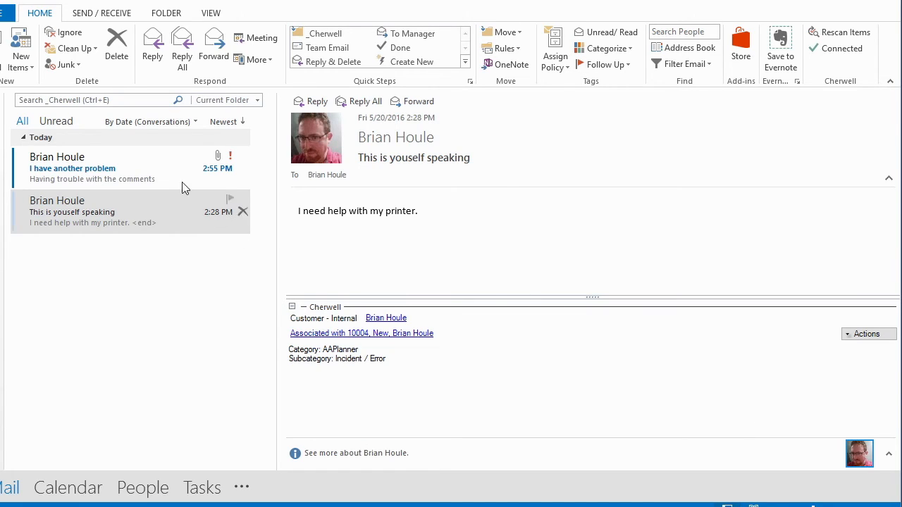
- Start a new Cherwell incident from the "I have another problem" e-mail
click(146, 178)
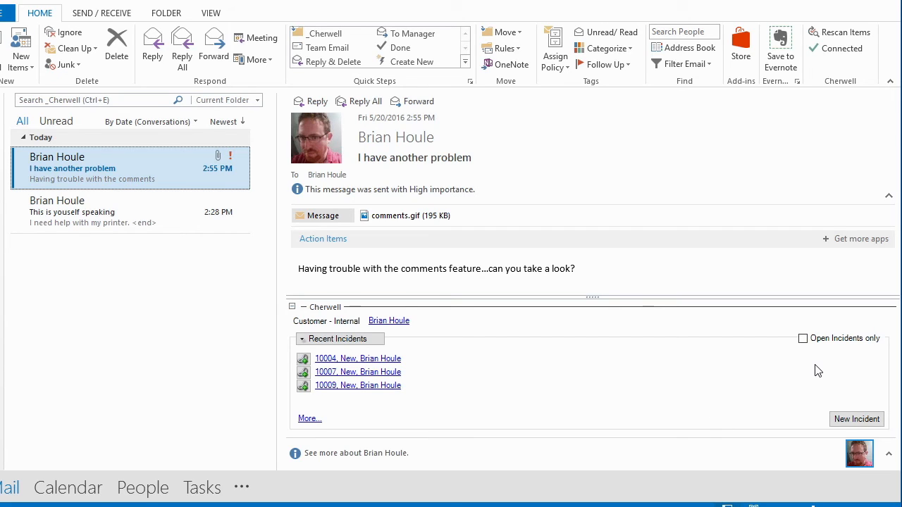
click(849, 417)
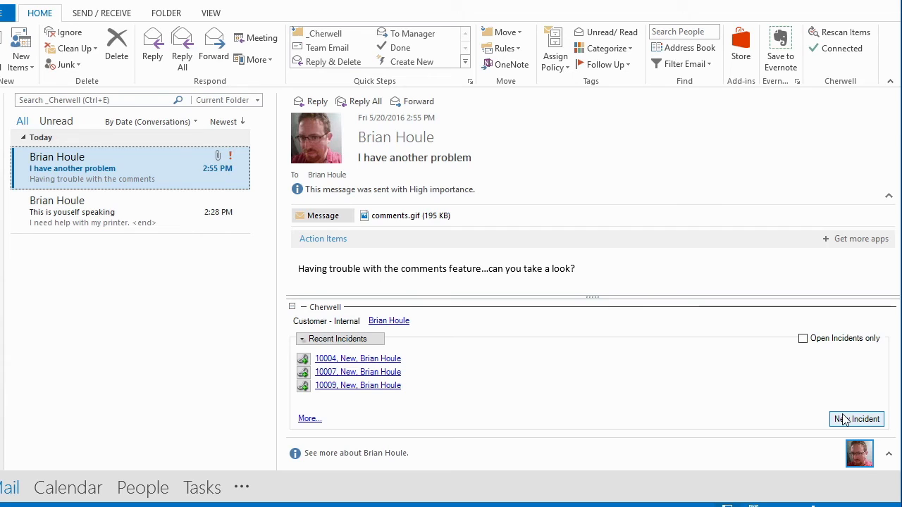
click(844, 420)
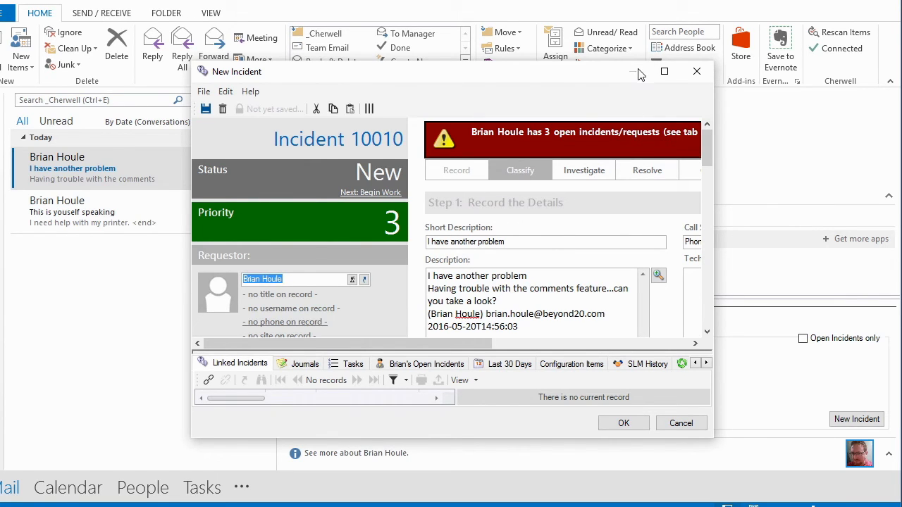
- Maximize the new incident form, remove the sender and timestamp lines from its description, and save the incident
click(663, 72)
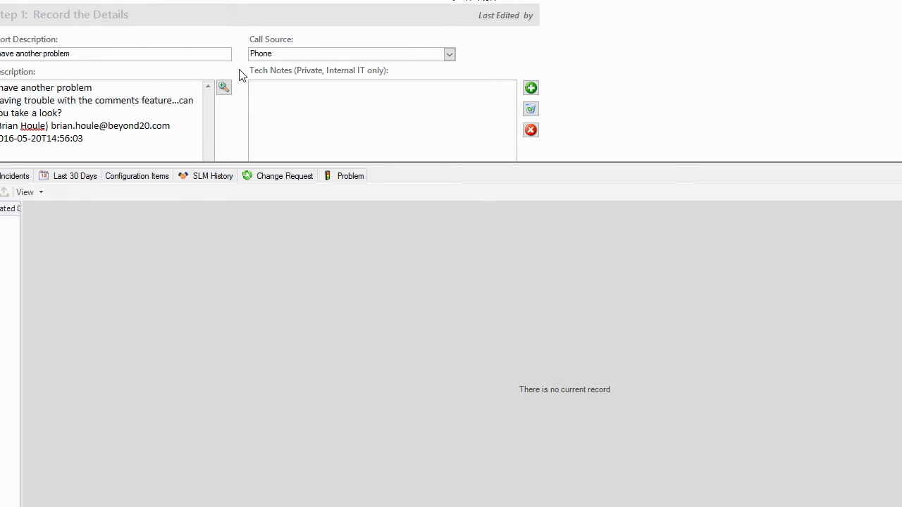
click(145, 119)
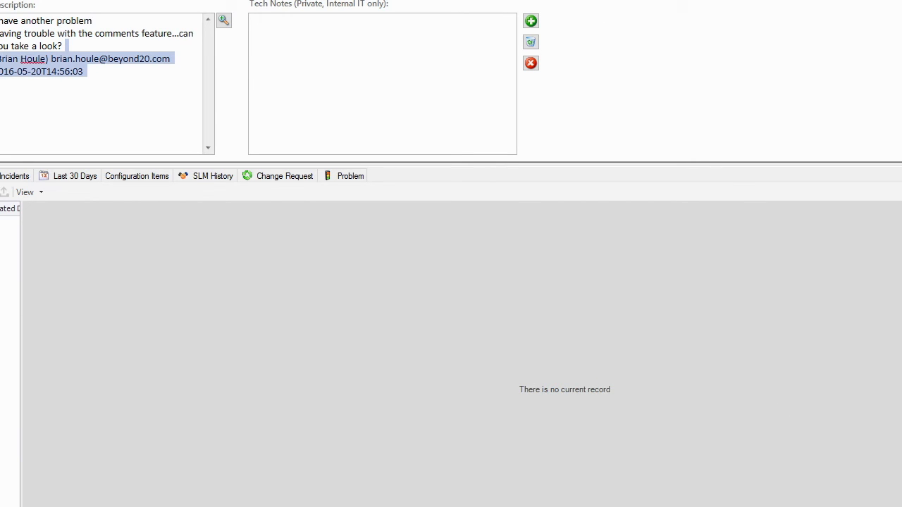
click(99, 92)
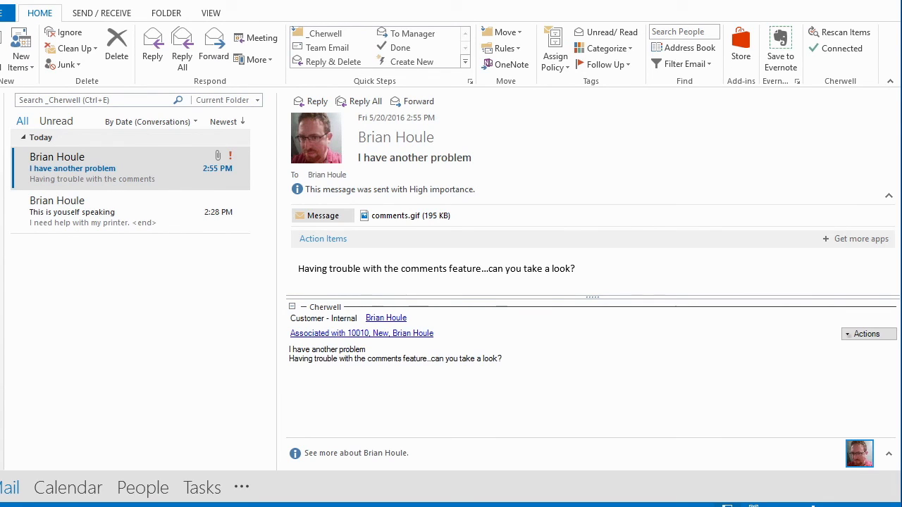
- Open a Quick View of the incident associated with the "I have another problem" e-mail
right_click(406, 340)
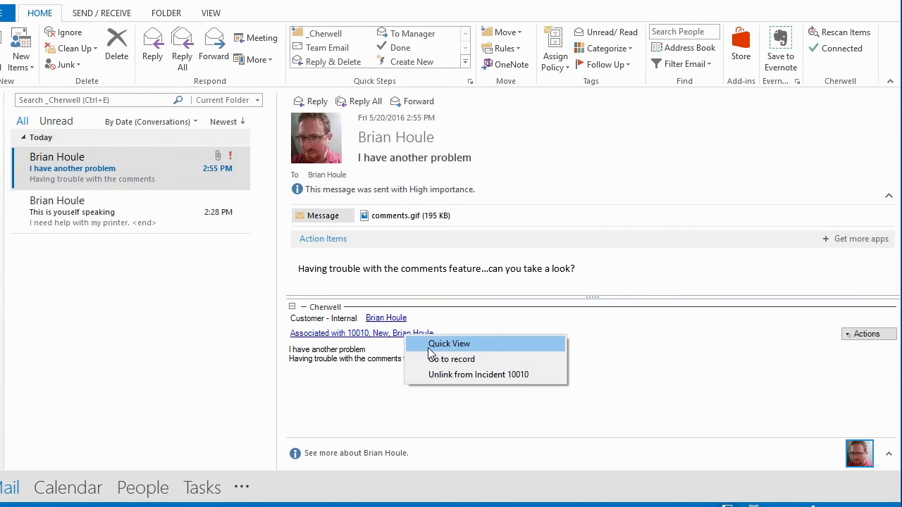
click(429, 346)
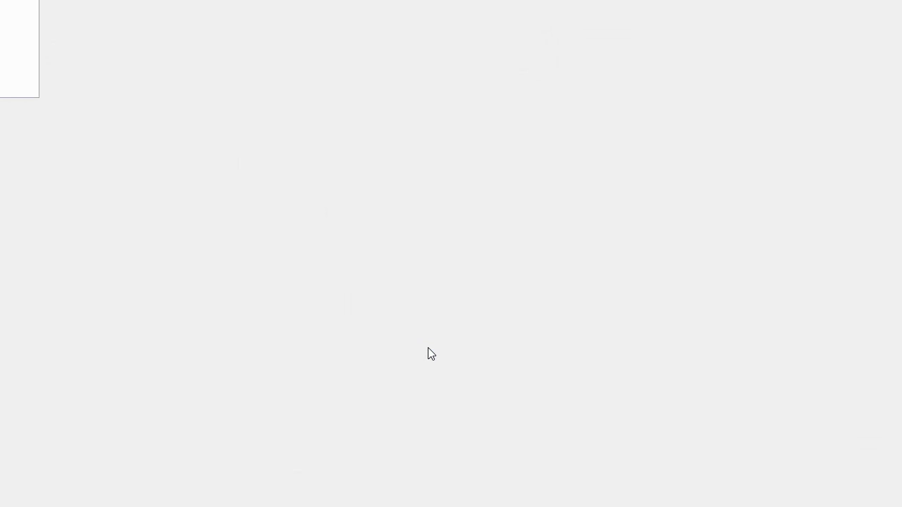